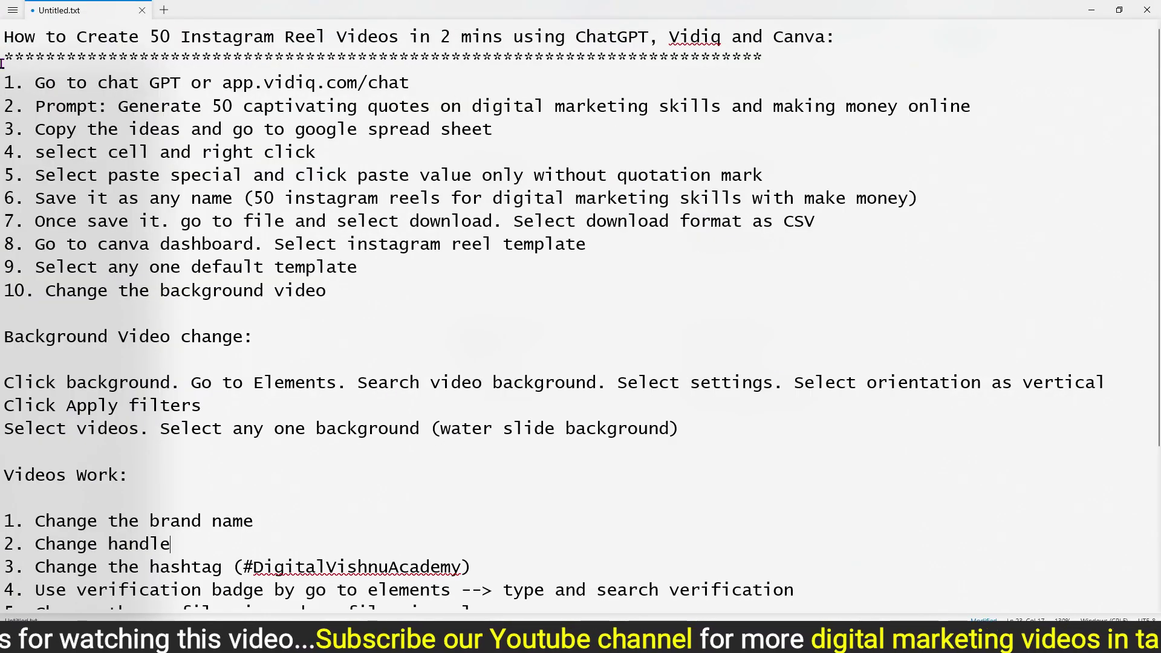
Copy the prompt "Generate 50 captivating quotes on digital marketing skills and making money online" from the notes and submit it in ChatGPT
left_click(203, 152)
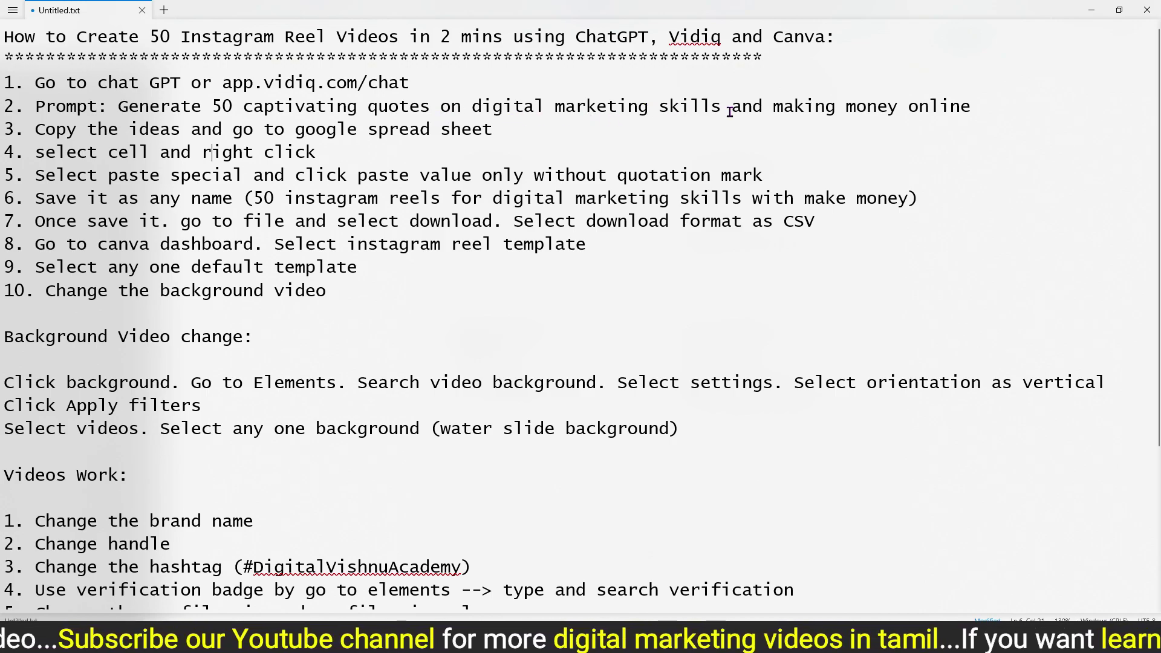
left_click_drag(982, 106, 120, 108)
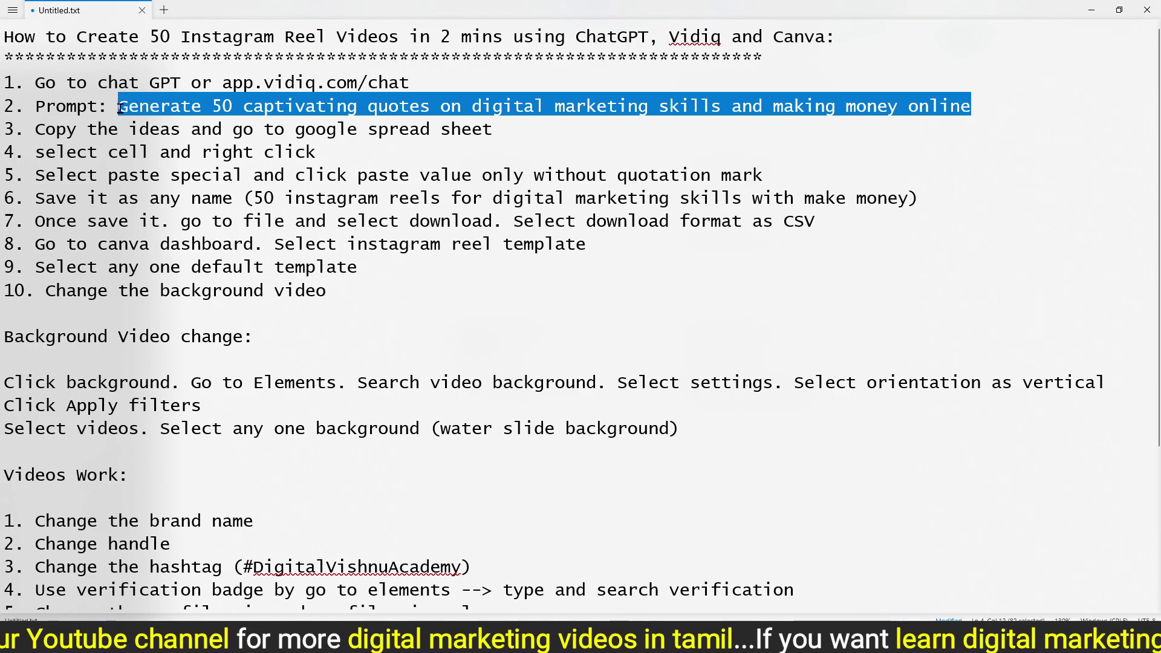
key("alt+Tab")
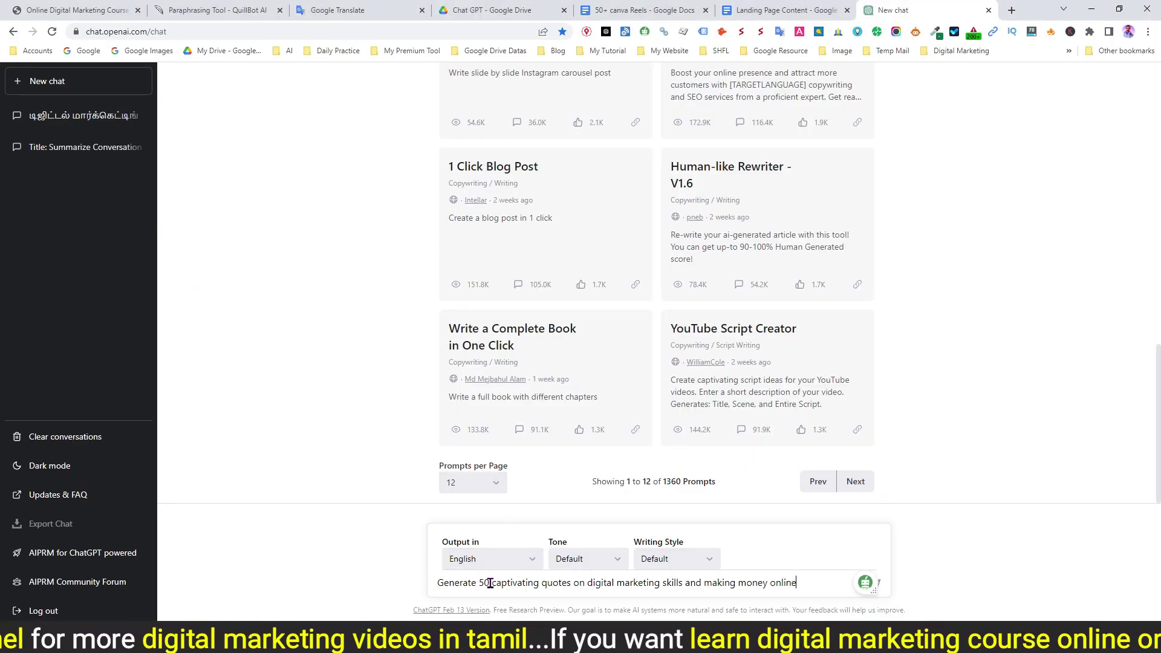
key("Return")
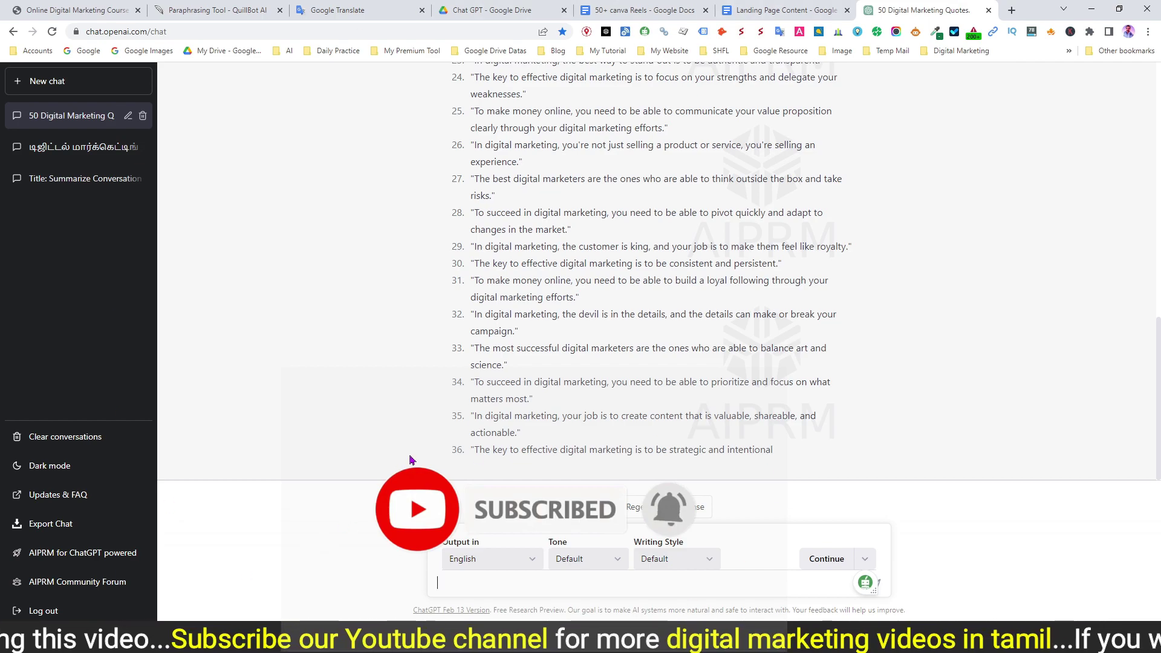
Copy generated quotes 1 through 35 from the ChatGPT response, leaving out the incomplete 36th
left_click_drag(524, 432, 472, 63)
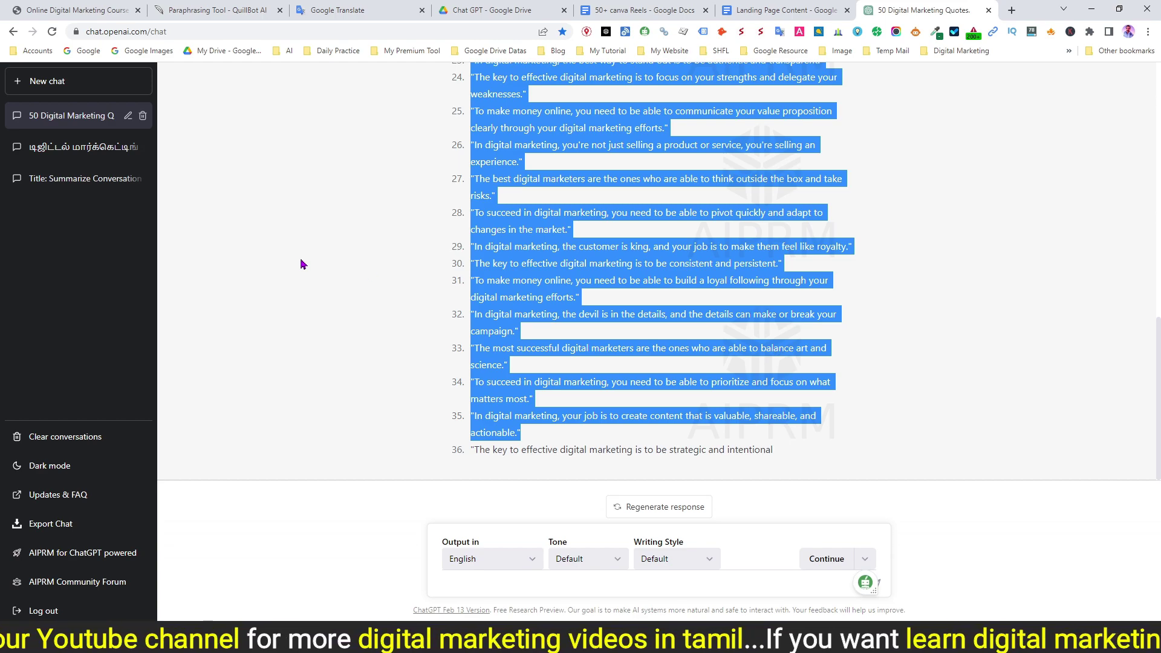
right_click(490, 292)
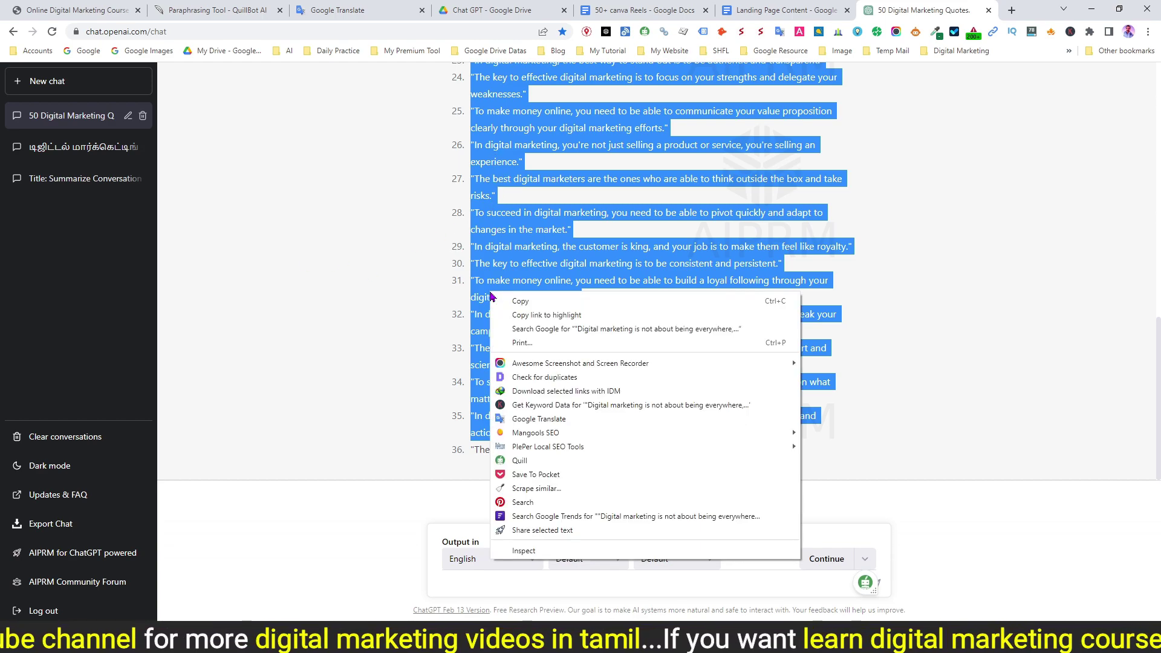
left_click(513, 302)
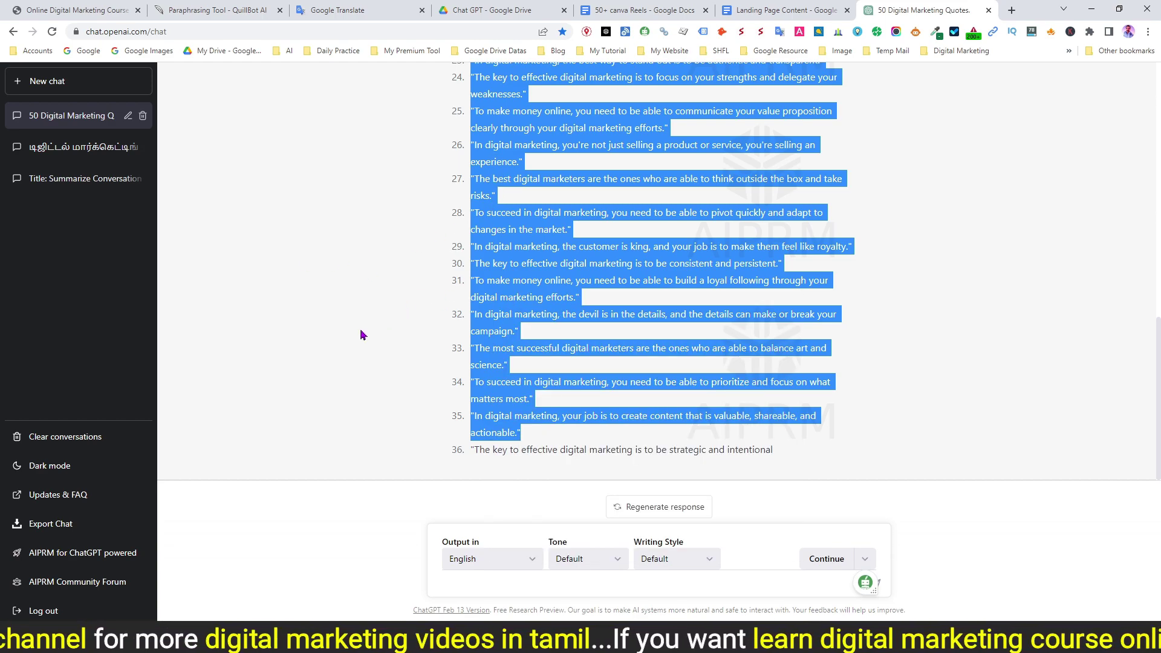
Open Google Drive in a new browser tab and create a blank Google Sheets spreadsheet
left_click(1012, 11)
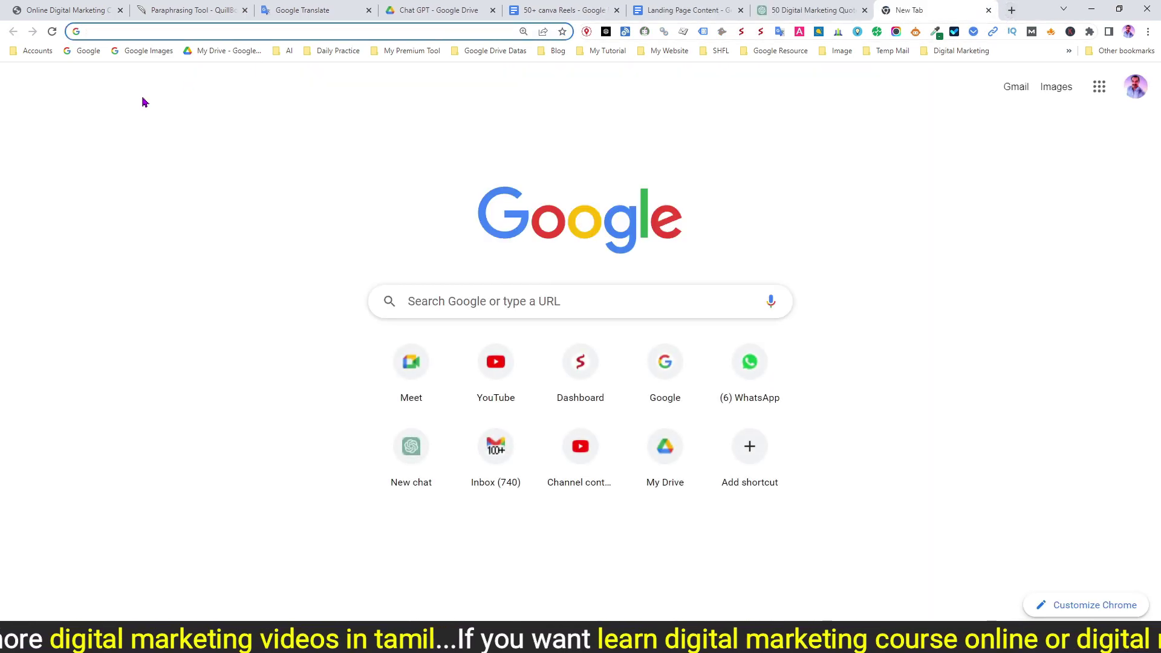
left_click(232, 52)
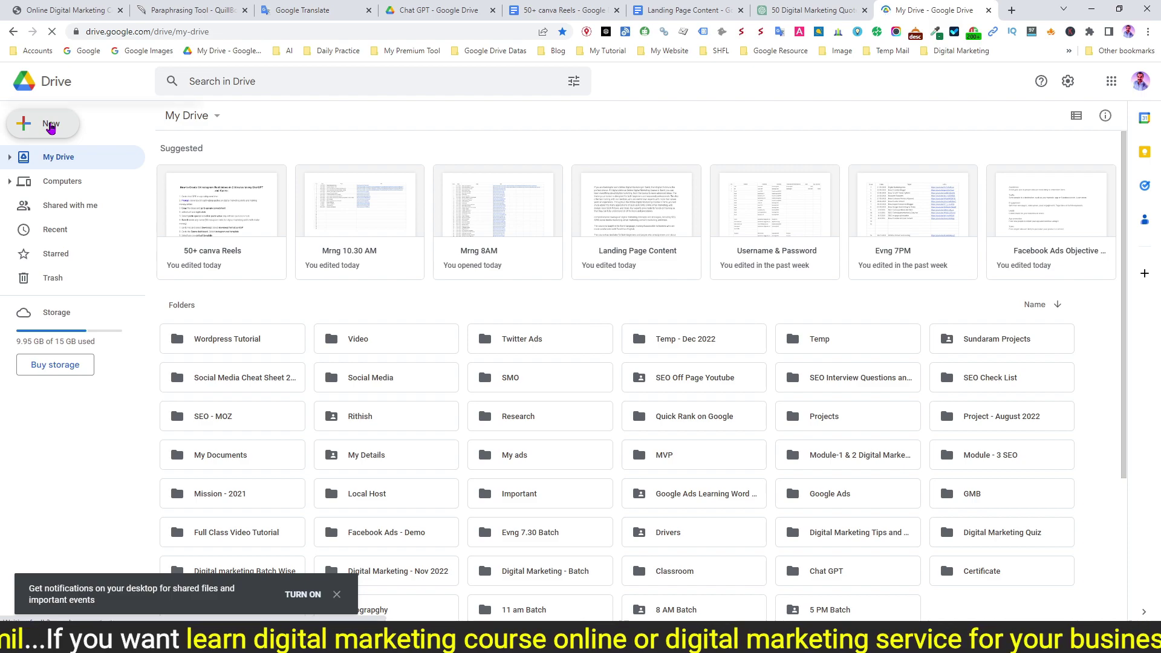
left_click(50, 125)
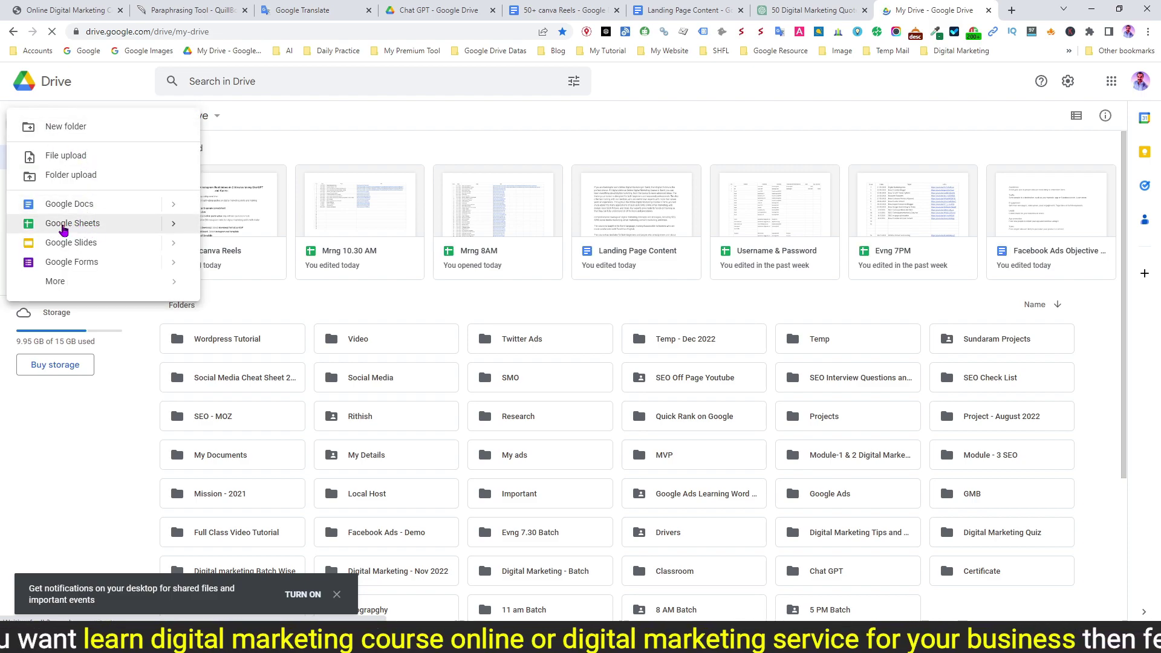
left_click(95, 229)
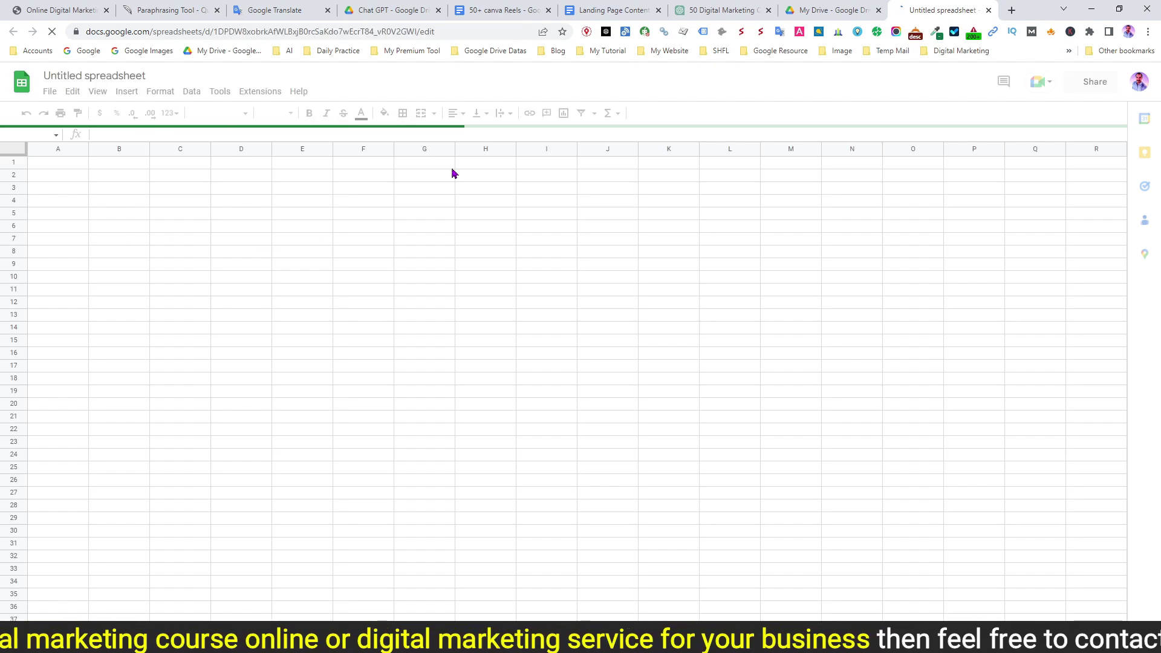
Paste the copied quotes as values only starting in cell A1 and fit column A's width to the text
right_click(61, 168)
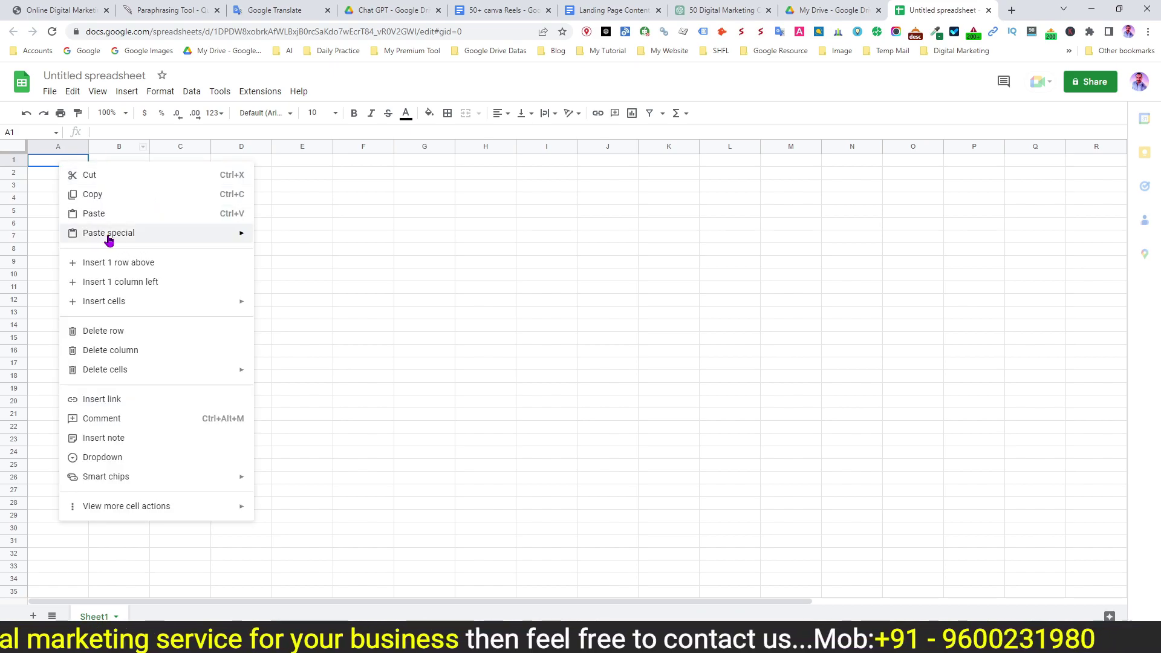
mouse_move(110, 240)
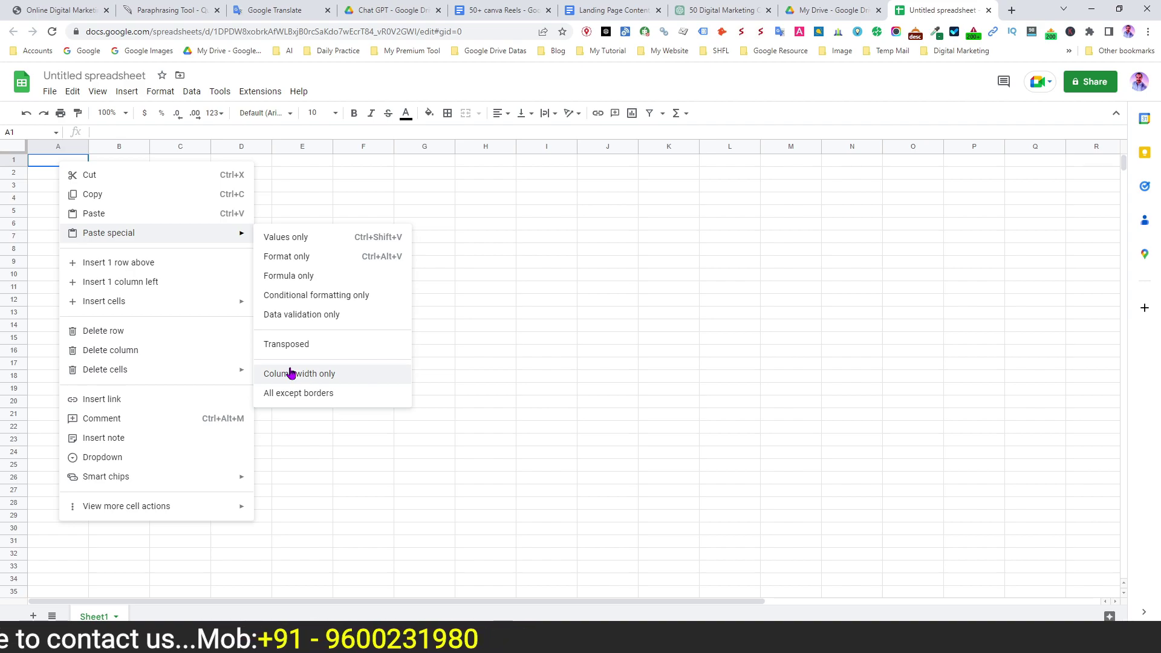
left_click(286, 245)
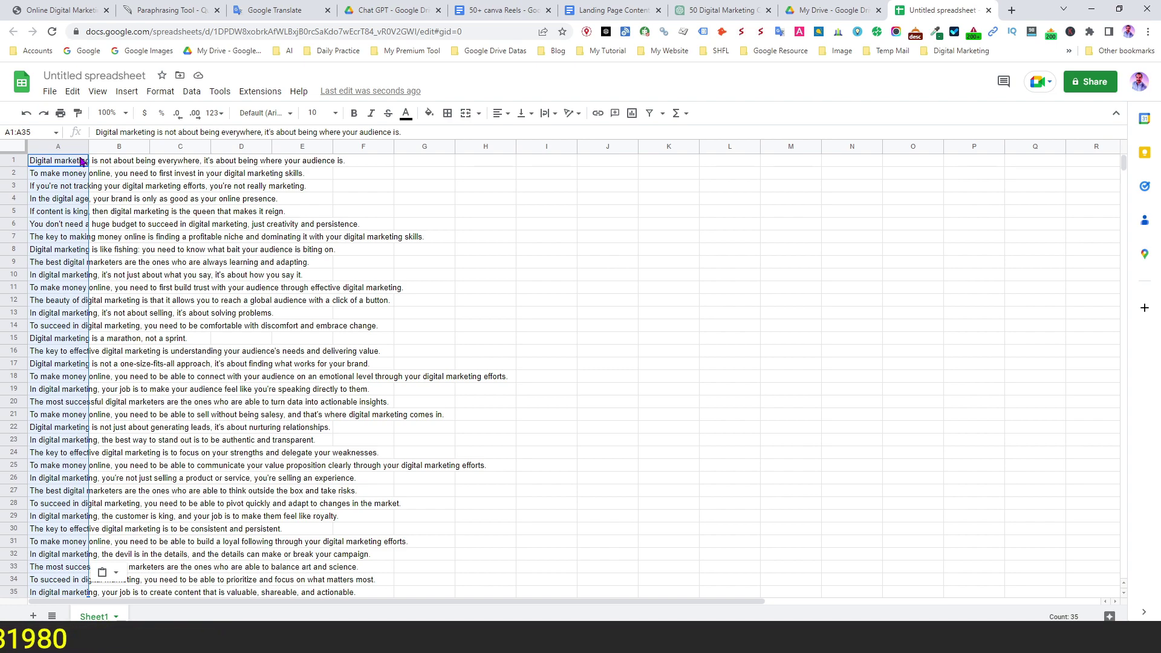
double_click(89, 147)
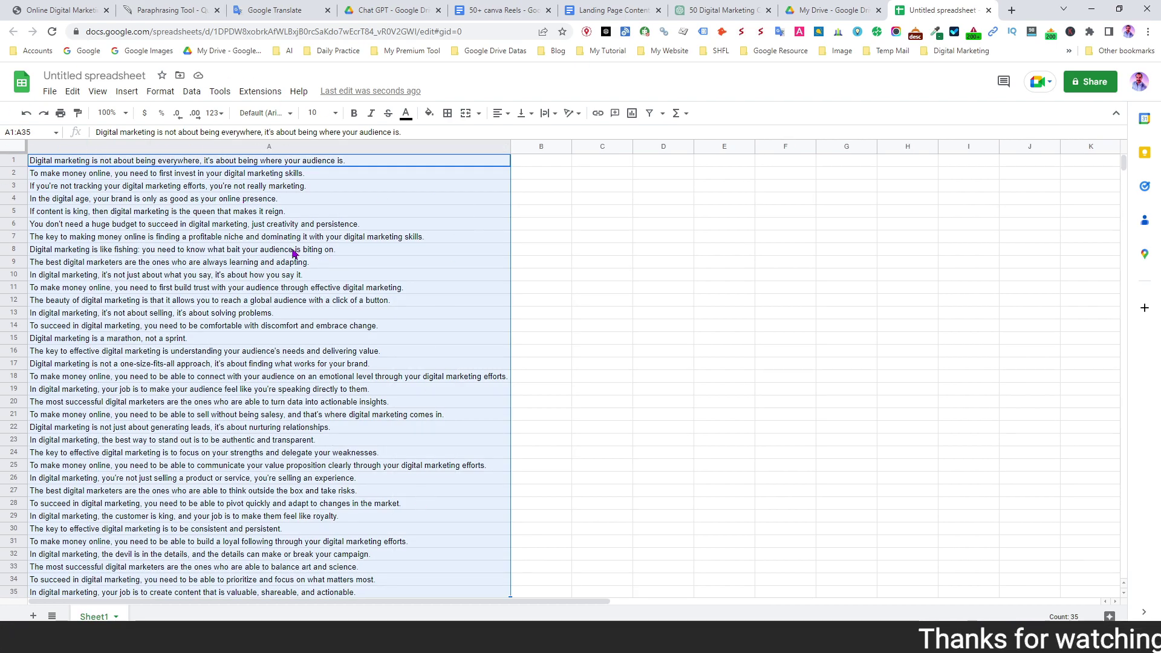
Rename the spreadsheet as "50 instagram reels content"
left_click(108, 77)
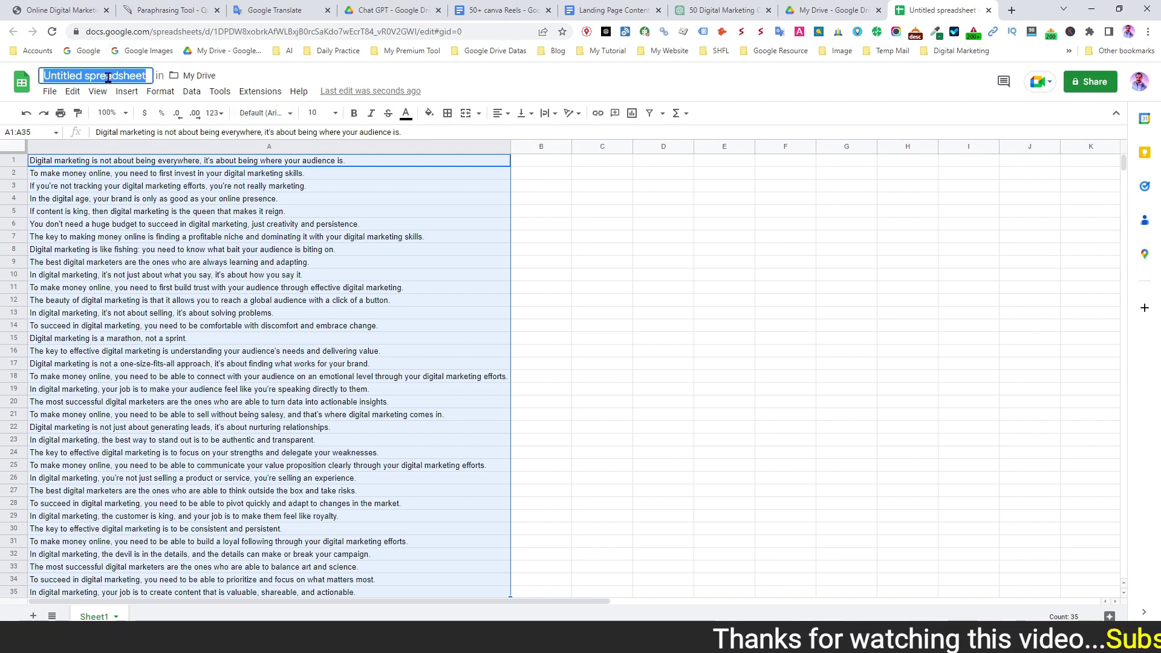
type("50 in")
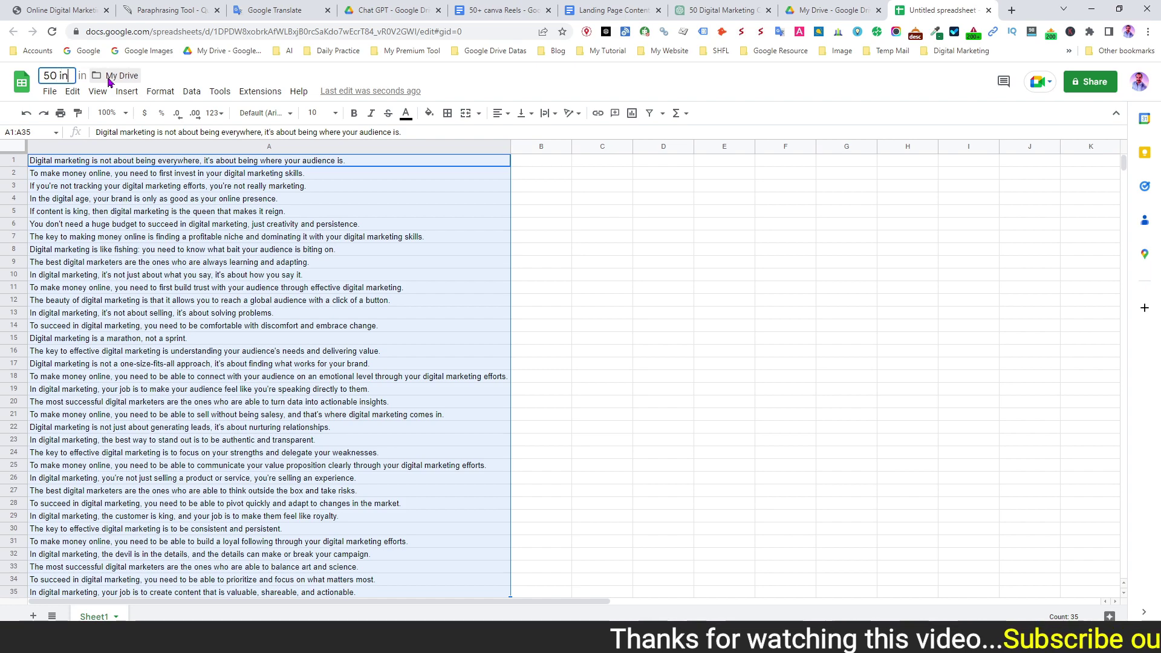
type("stag")
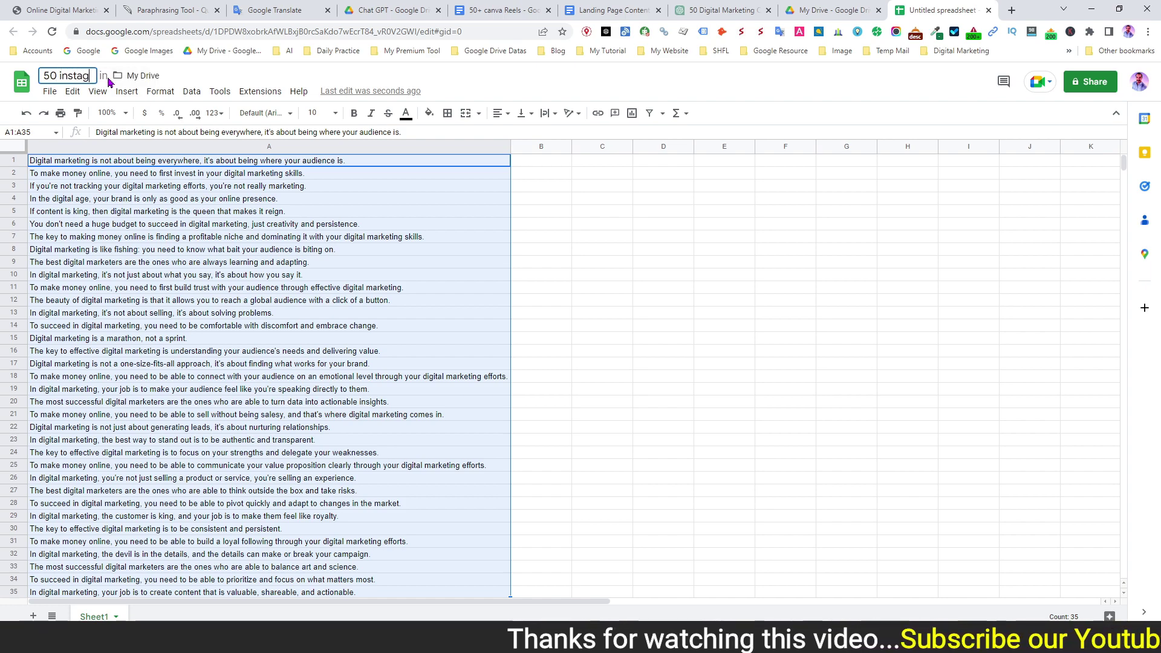
type("ram reels")
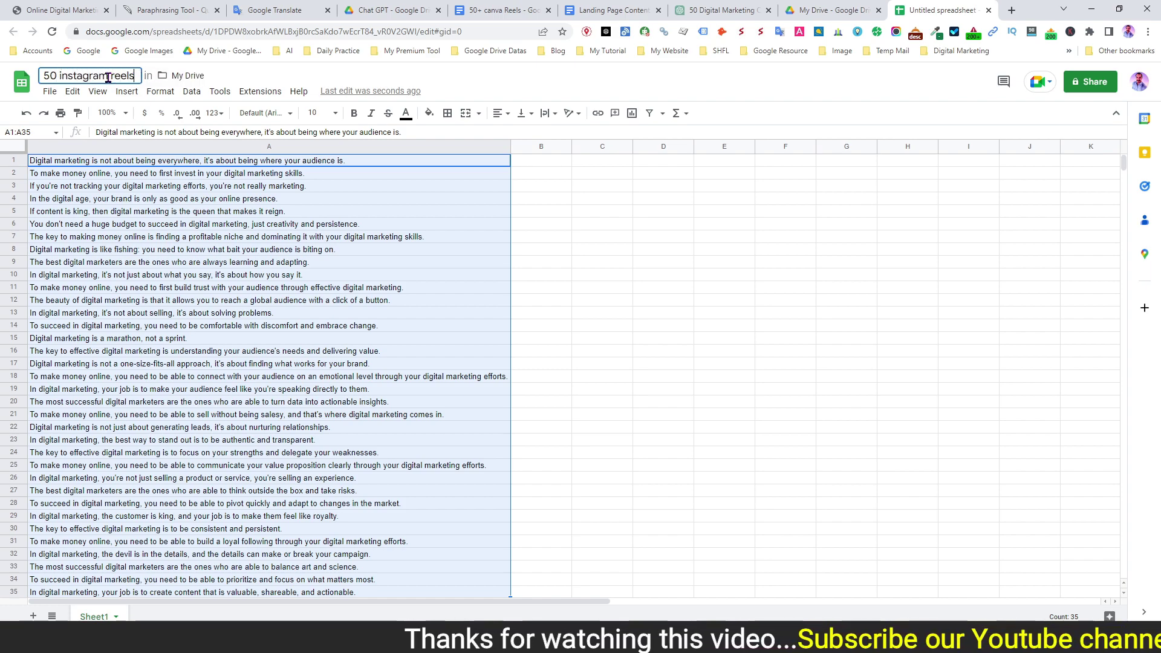
type(" contnte")
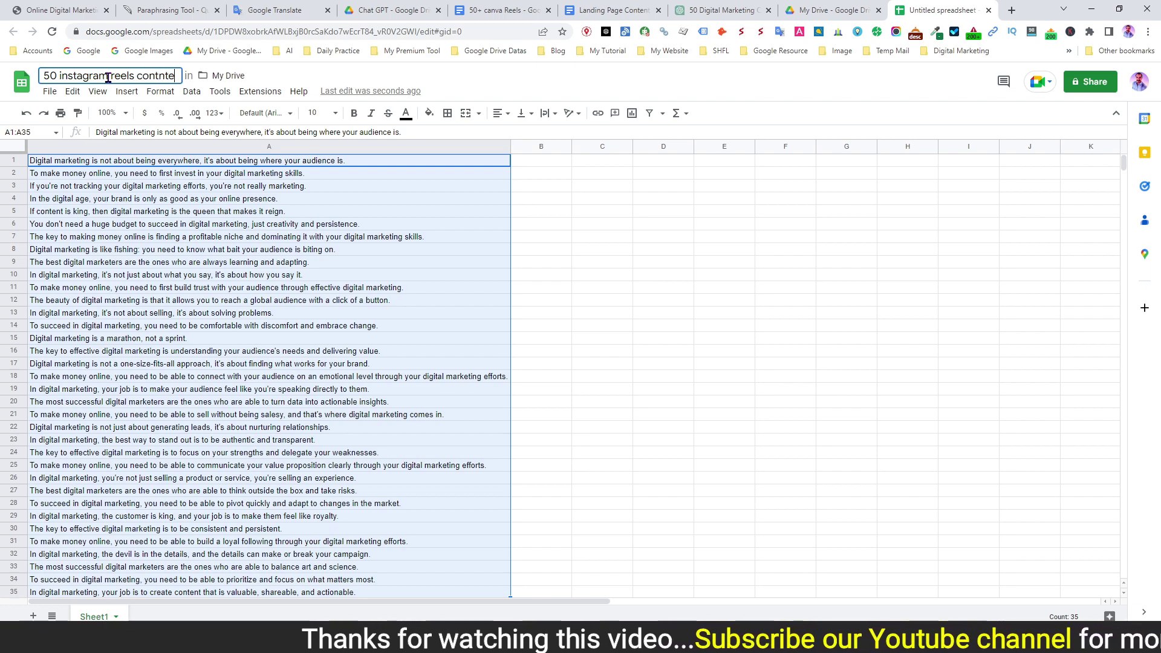
key("BackSpace")
key("BackSpace")
key("BackSpace")
type("ent")
left_click(603, 262)
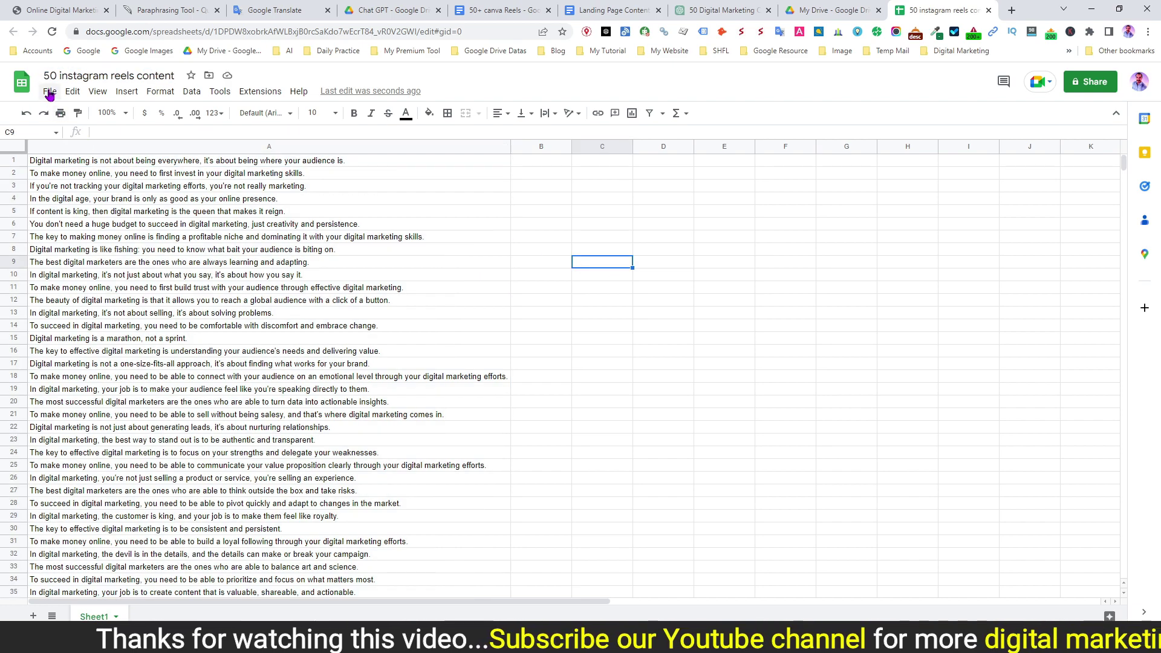
Download the spreadsheet of quotes in Comma Separated Values (.csv) format
left_click(49, 93)
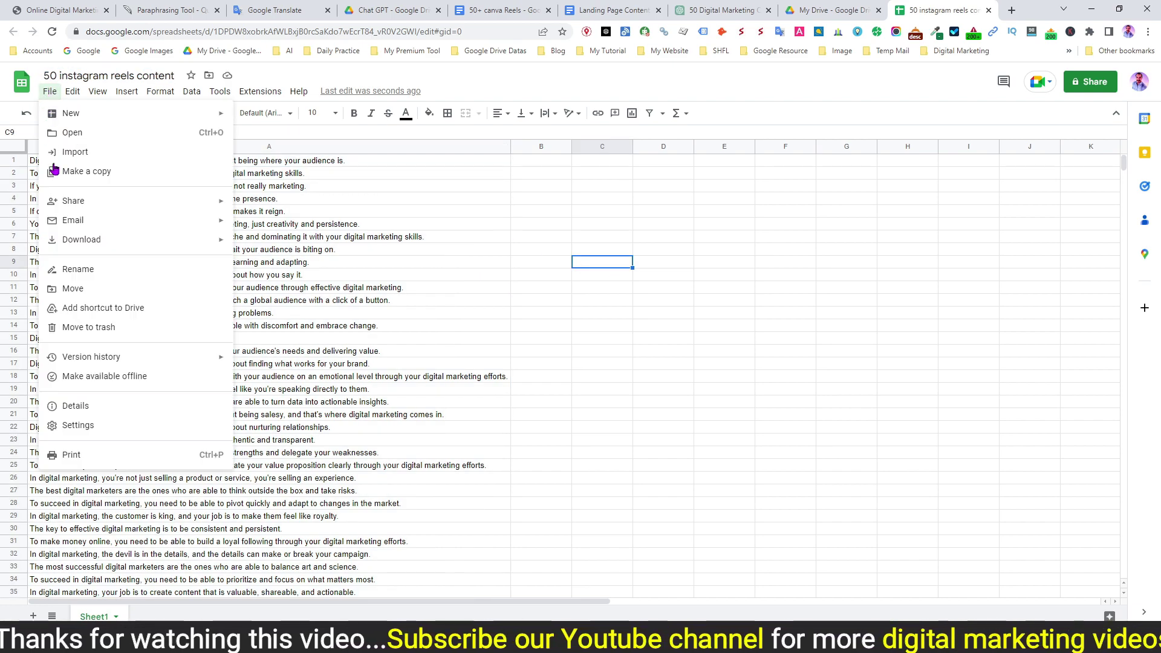
mouse_move(59, 244)
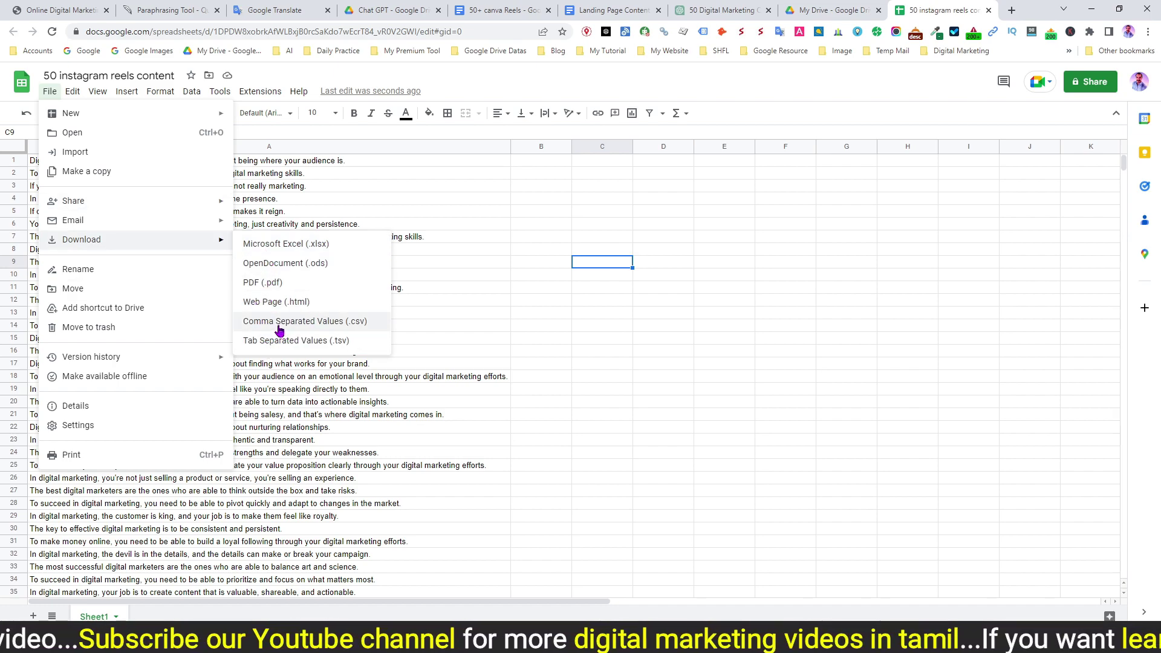
left_click(331, 321)
scroll(331, 327, "down", 1)
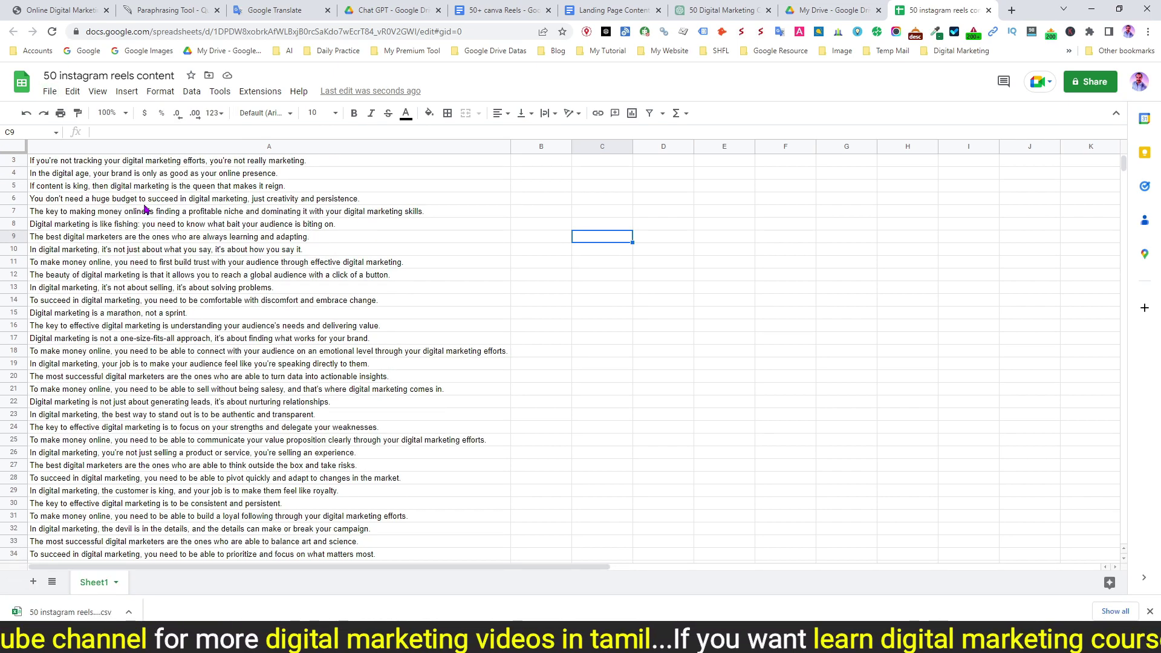
Open the Canva home page in a new browser tab from the saved bookmarks
left_click(1011, 12)
left_click(850, 10)
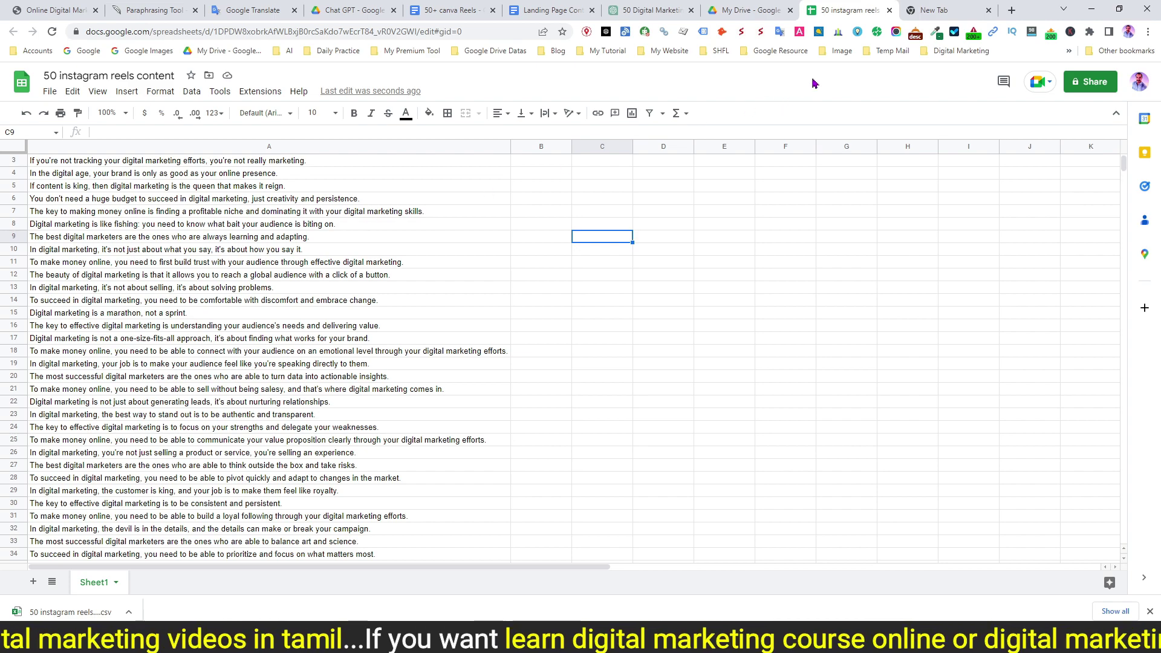
left_click(923, 11)
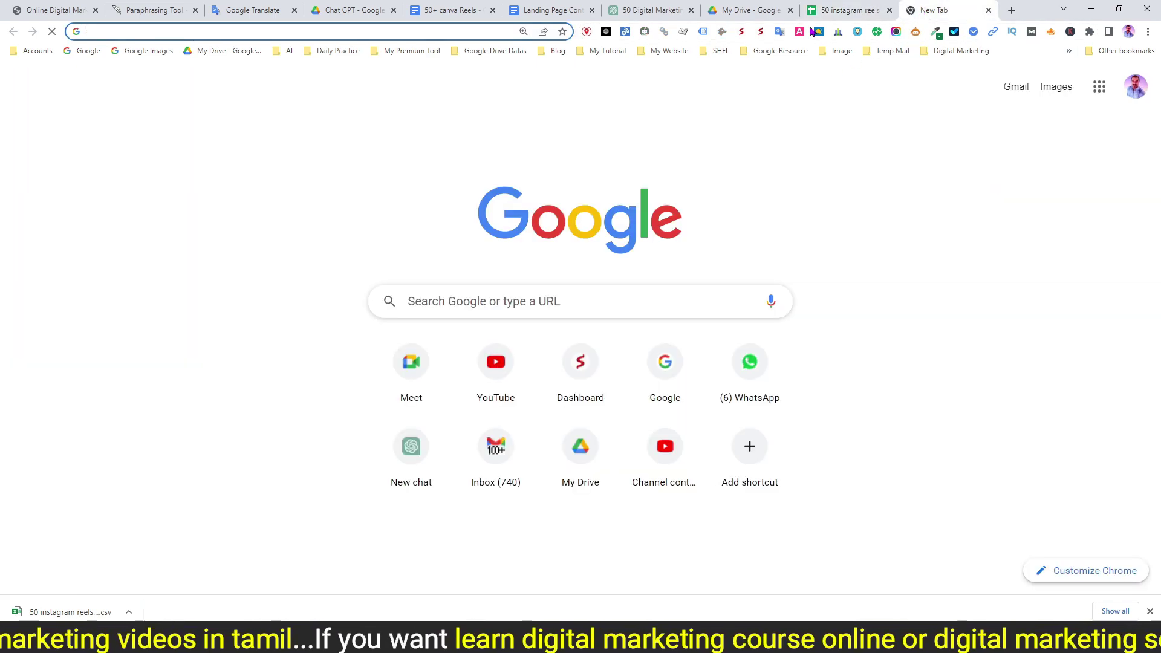
left_click(404, 51)
left_click(413, 113)
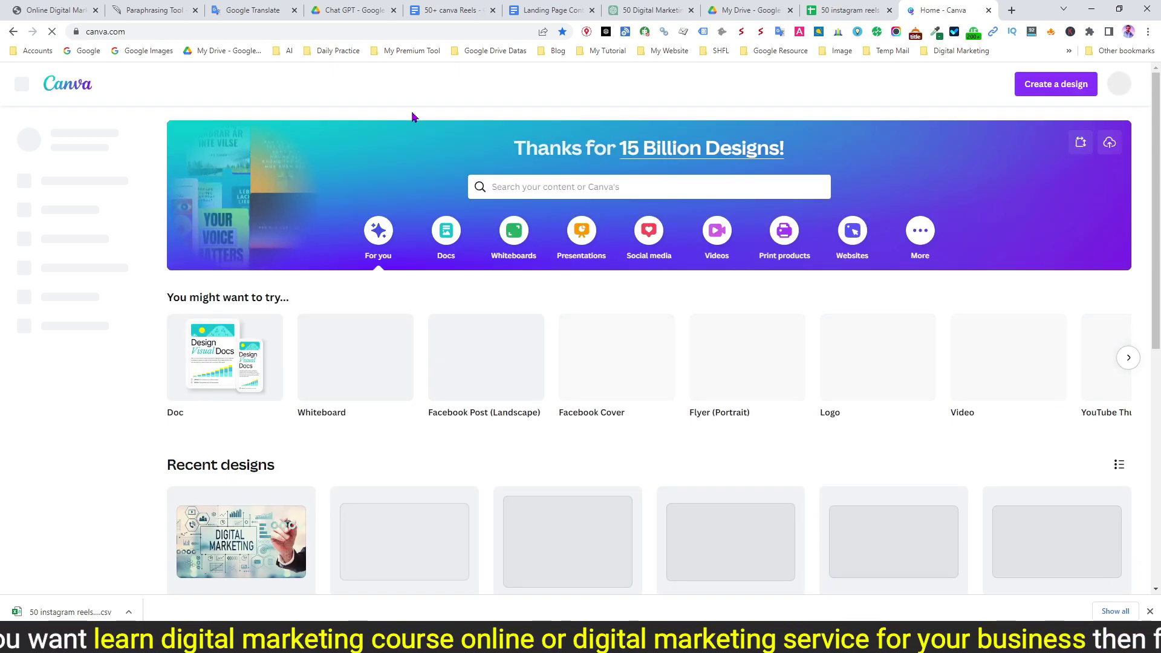
Browse the suggested design types and search Canva's templates for "instagram reels"
mouse_move(563, 369)
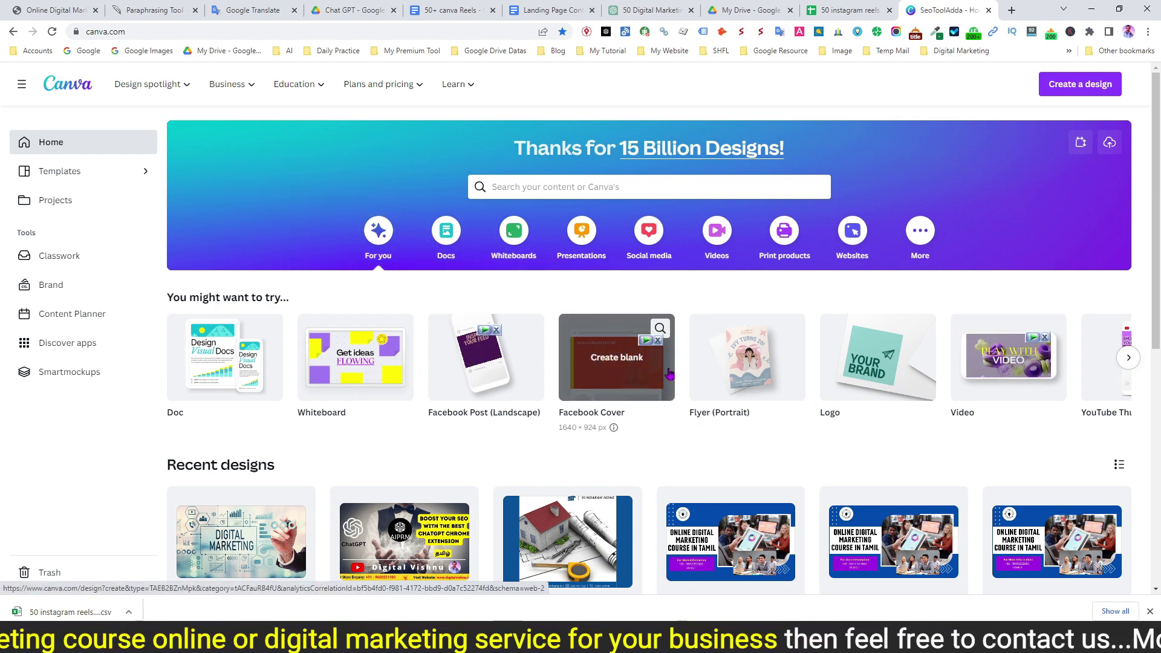
left_click(1129, 360)
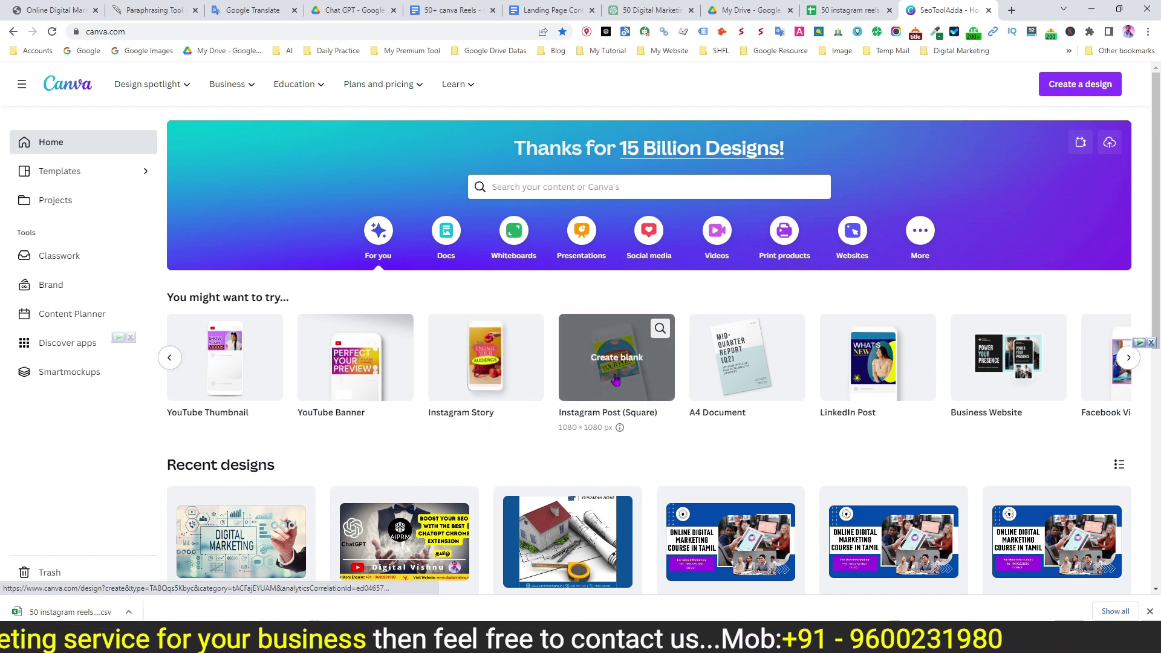
left_click(1131, 360)
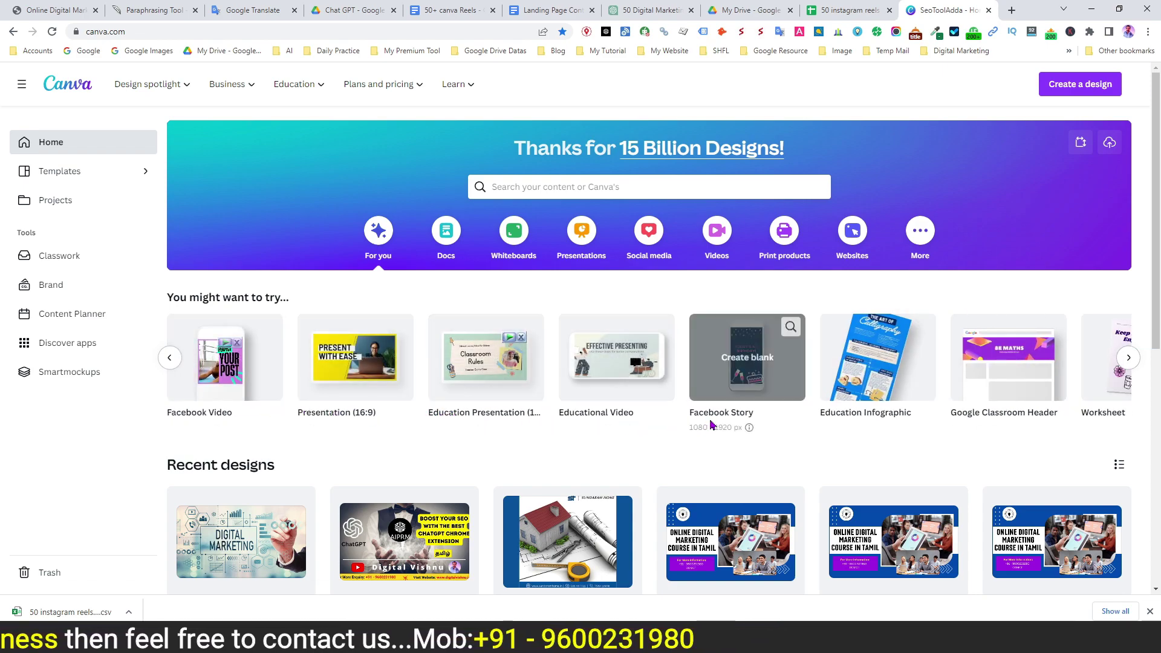
left_click(1128, 359)
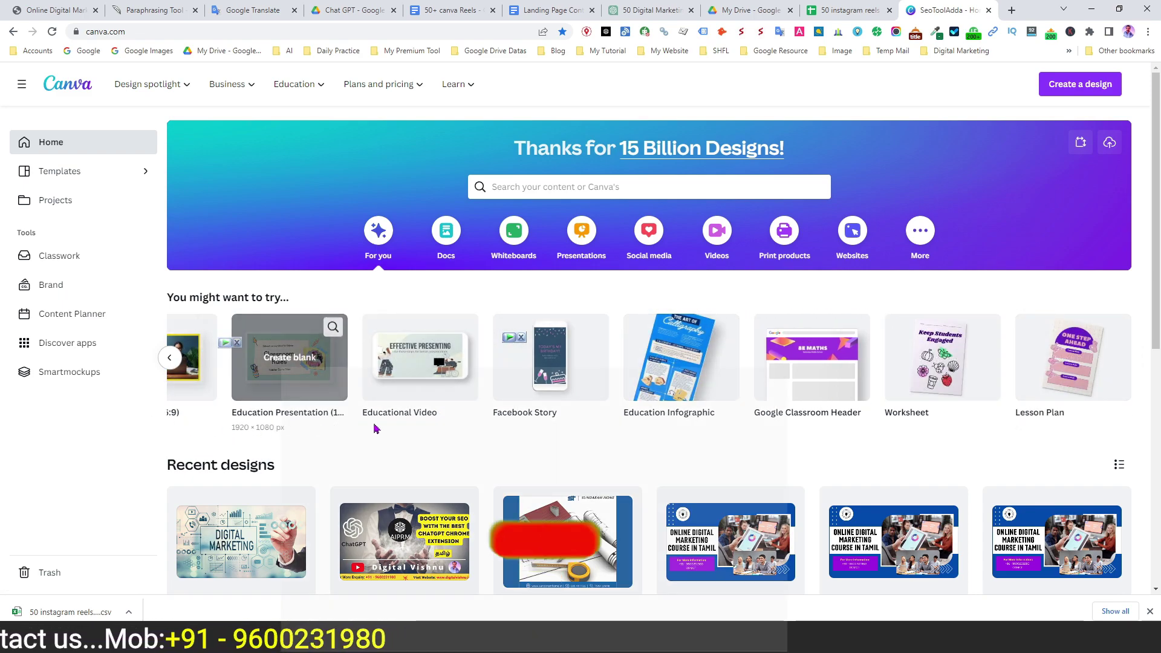
left_click(554, 193)
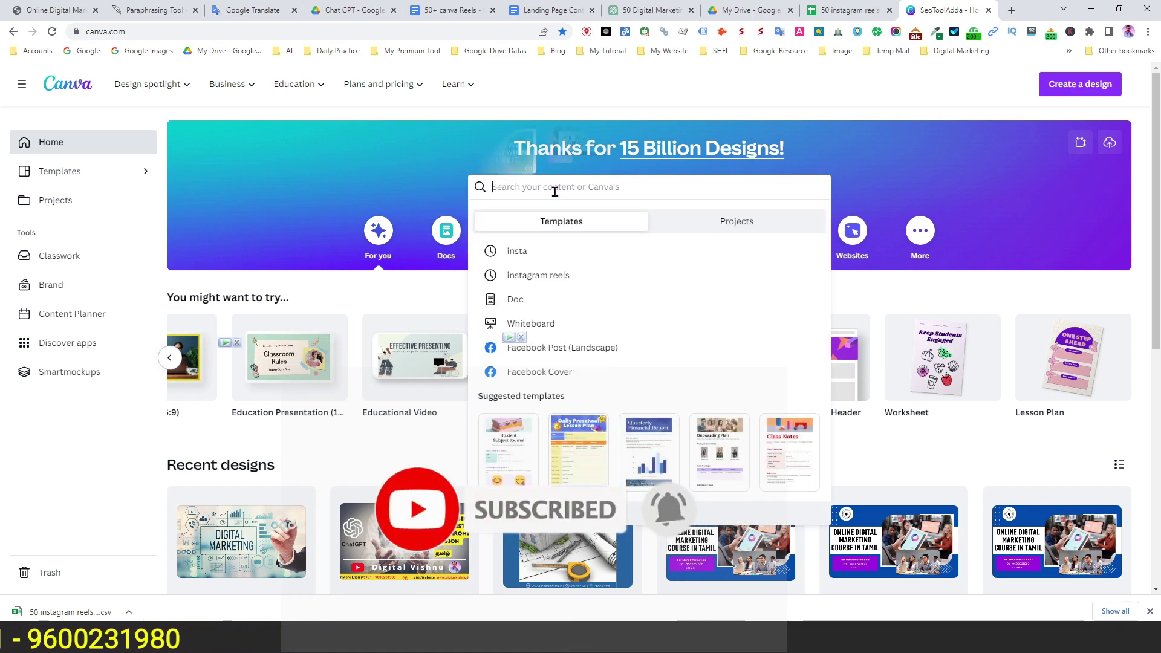
type("instr")
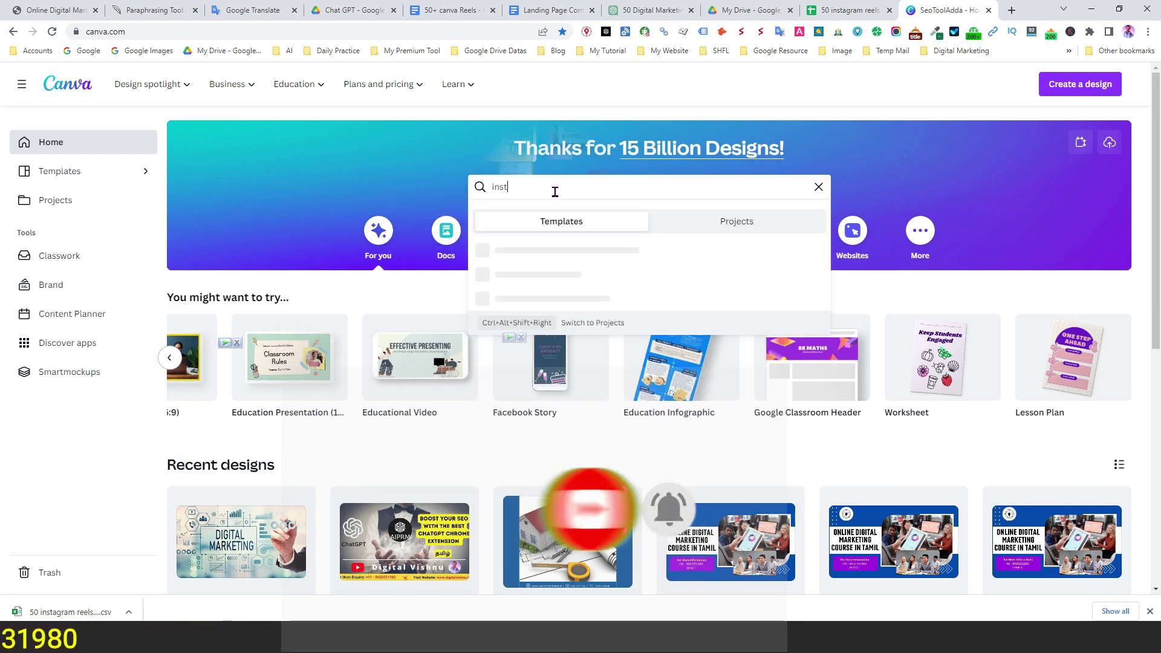
key("BackSpace")
type("agram reels")
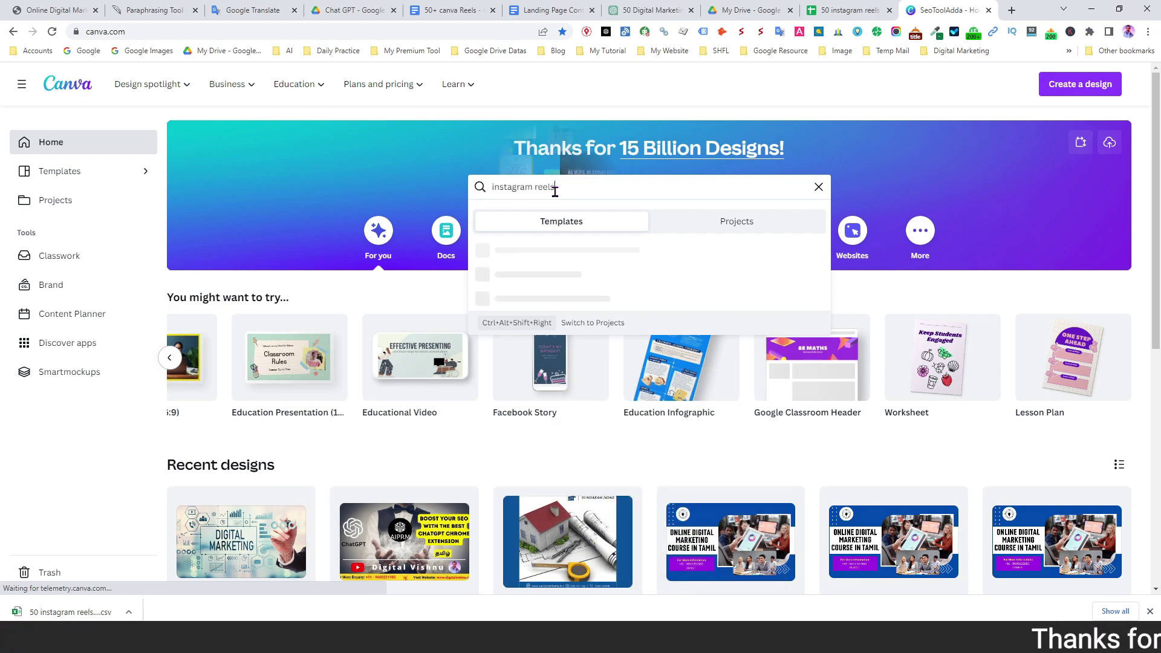
key("Return")
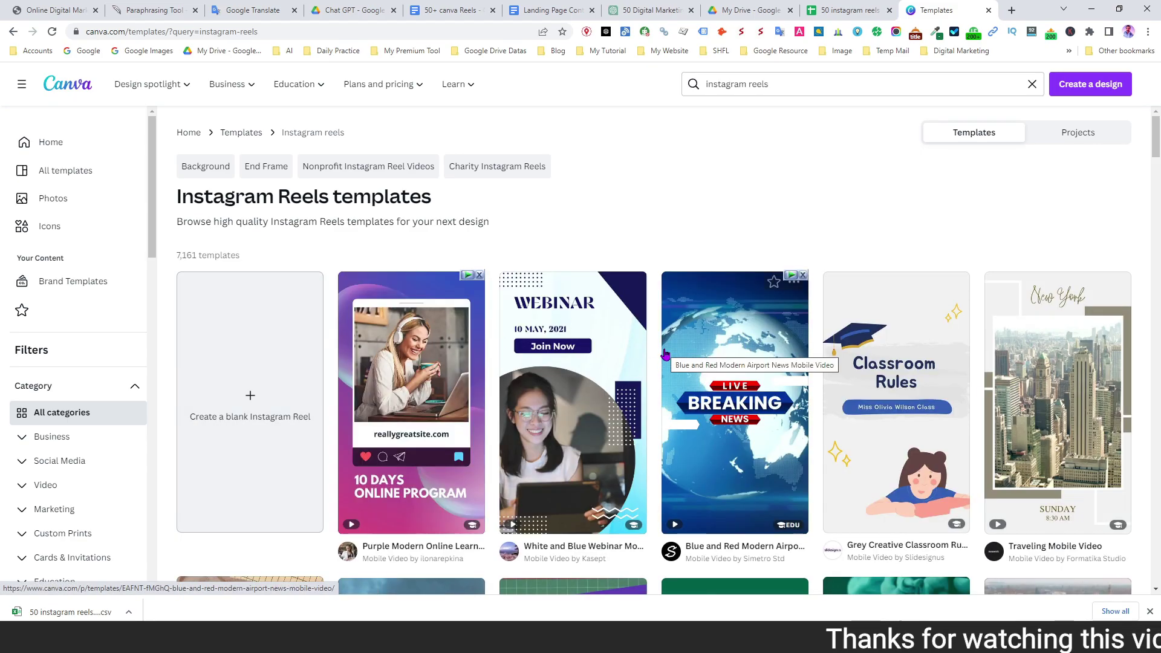
Look through the Instagram Reels templates and create a blank Instagram Reel design
scroll(665, 354, "down", 5)
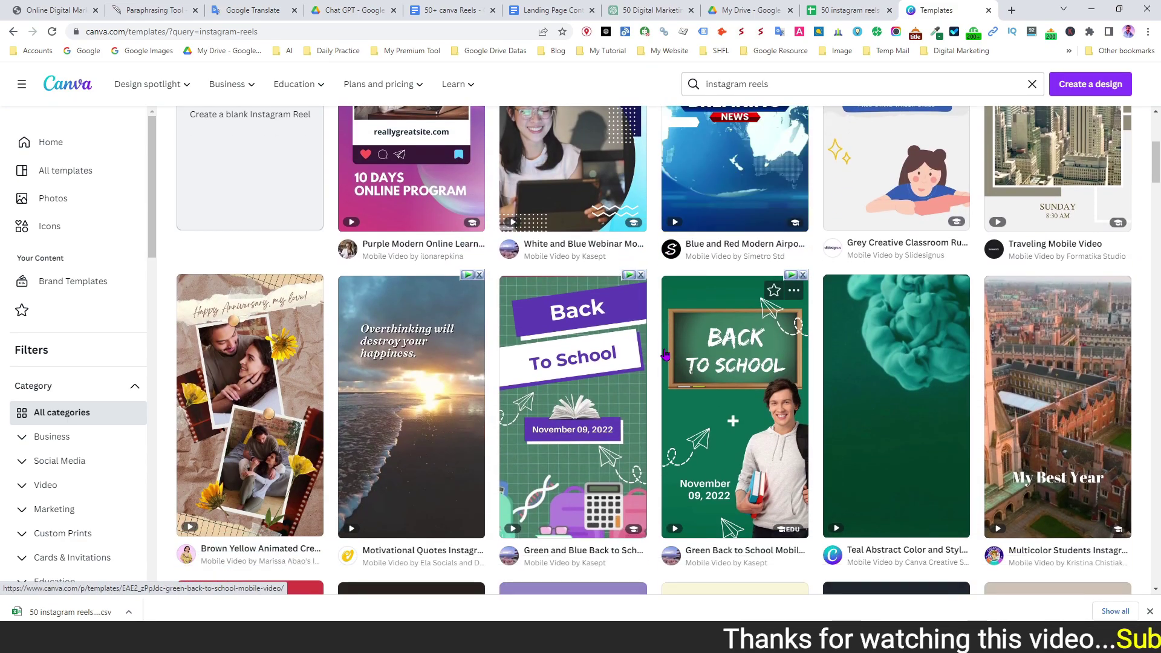
scroll(666, 353, "down", 4)
scroll(665, 353, "up", 3)
scroll(665, 354, "up", 4)
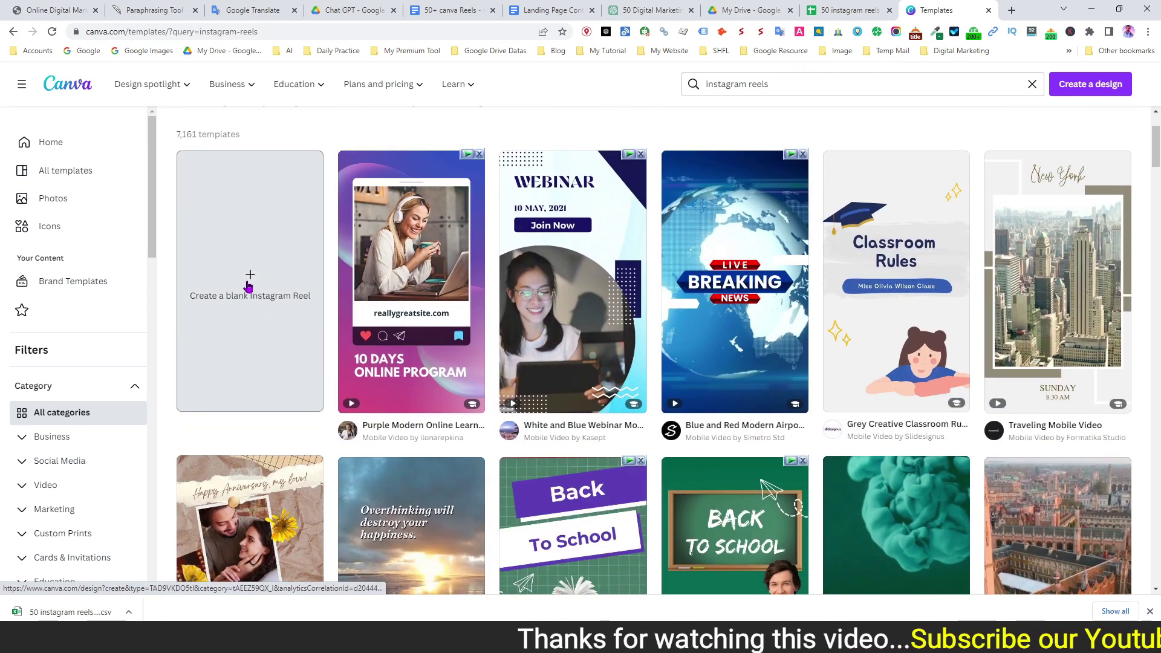
left_click(247, 284)
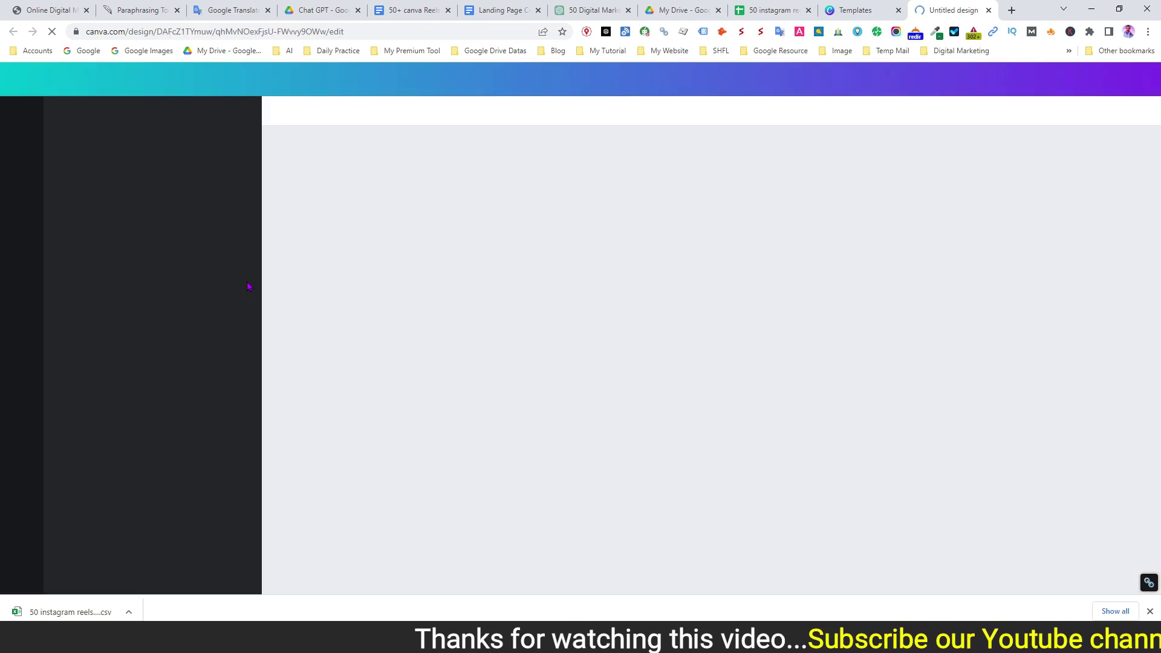